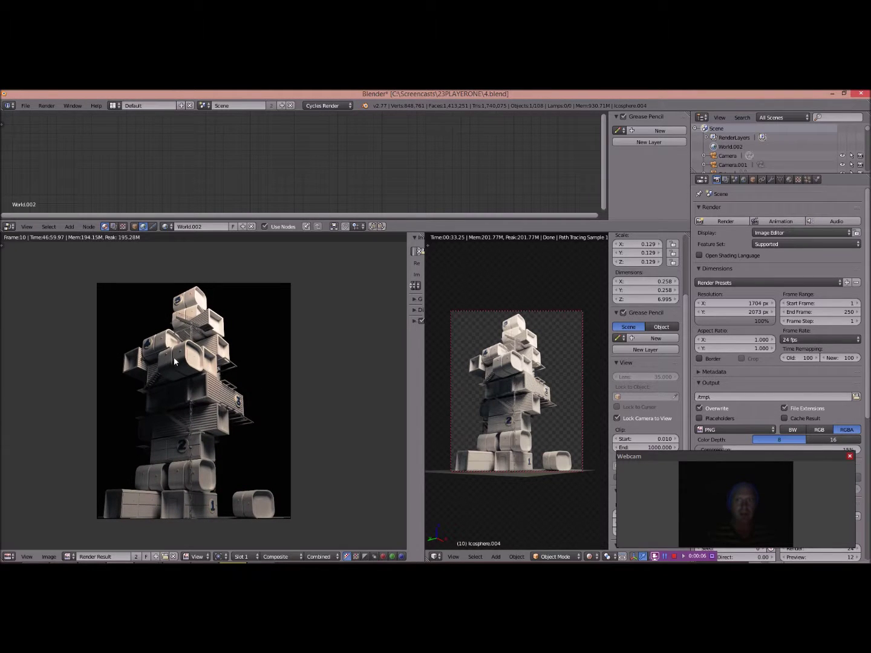
Step: Examine the rendered image of the container tower from the upper containers down to the base
middle_click_drag(189, 346, 188, 401)
scroll(171, 370, "up", 4)
scroll(198, 348, "down", 2)
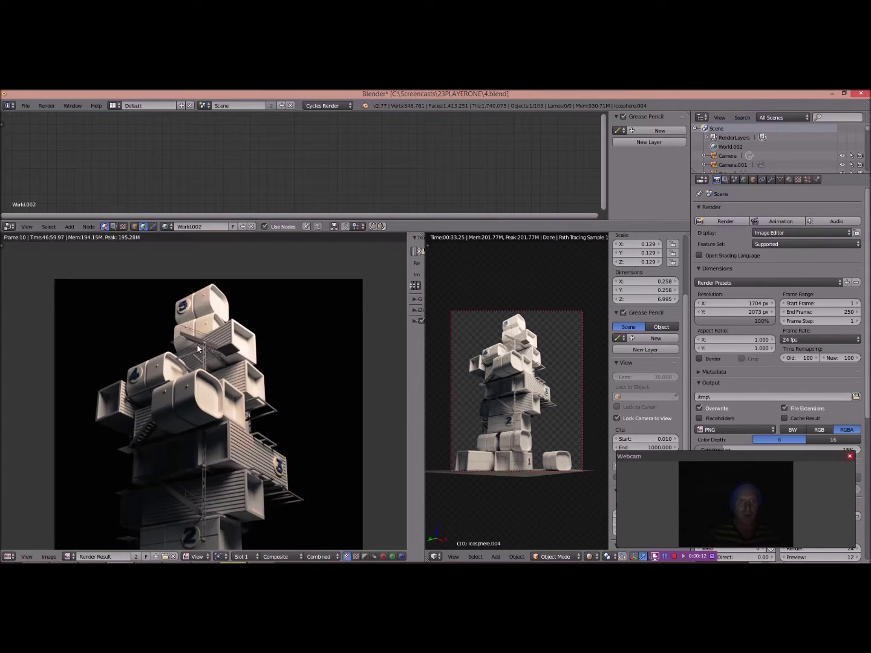
scroll(198, 349, "up", 3)
middle_click_drag(193, 306, 216, 348)
scroll(215, 356, "down", 1)
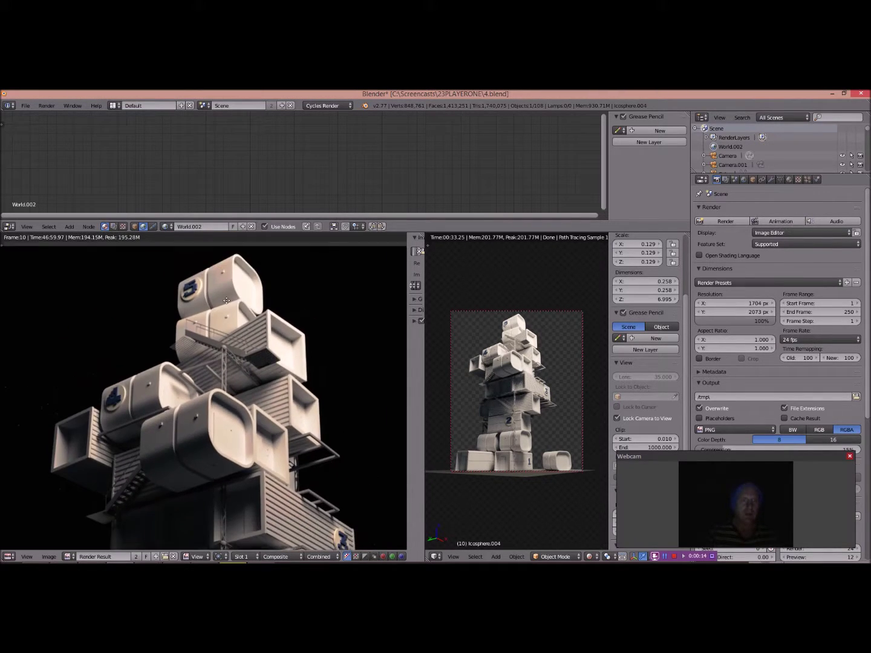
middle_click_drag(182, 523, 190, 436)
scroll(190, 436, "down", 1)
middle_click_drag(201, 358, 230, 417)
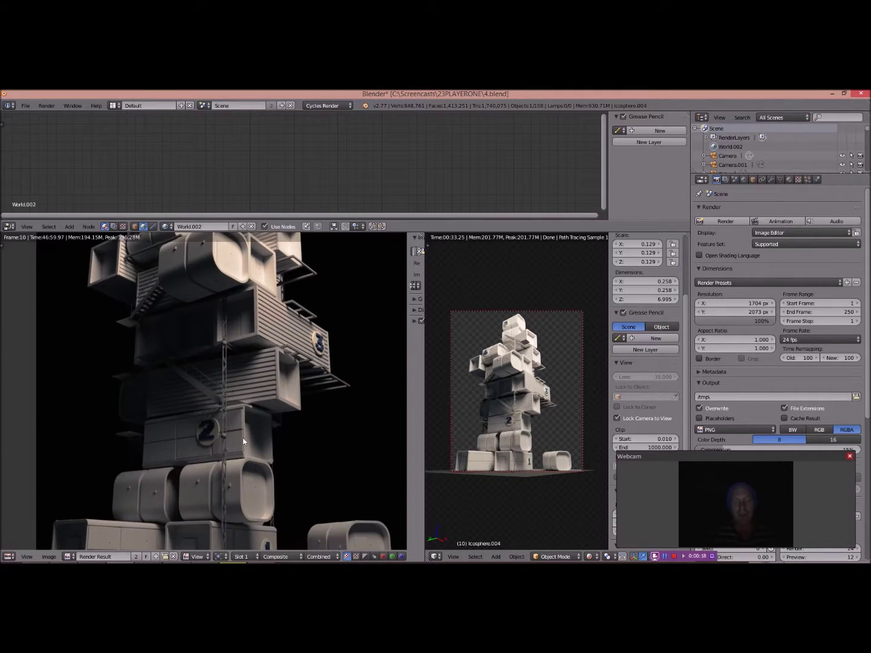
scroll(231, 416, "down", 4)
scroll(228, 461, "up", 3)
middle_click_drag(204, 238, 164, 355)
scroll(198, 321, "up", 3)
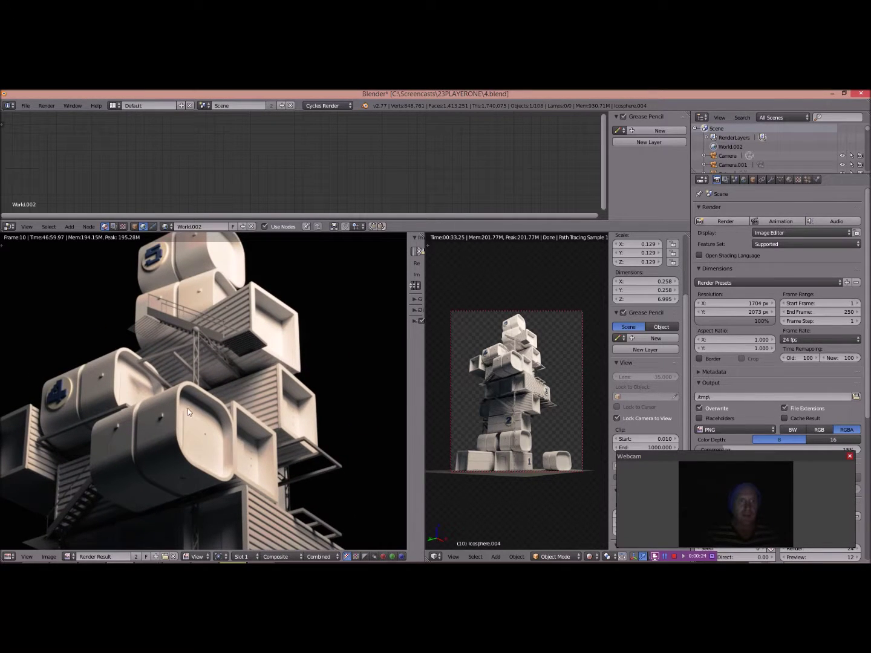
scroll(193, 405, "down", 1)
middle_click_drag(199, 396, 202, 289)
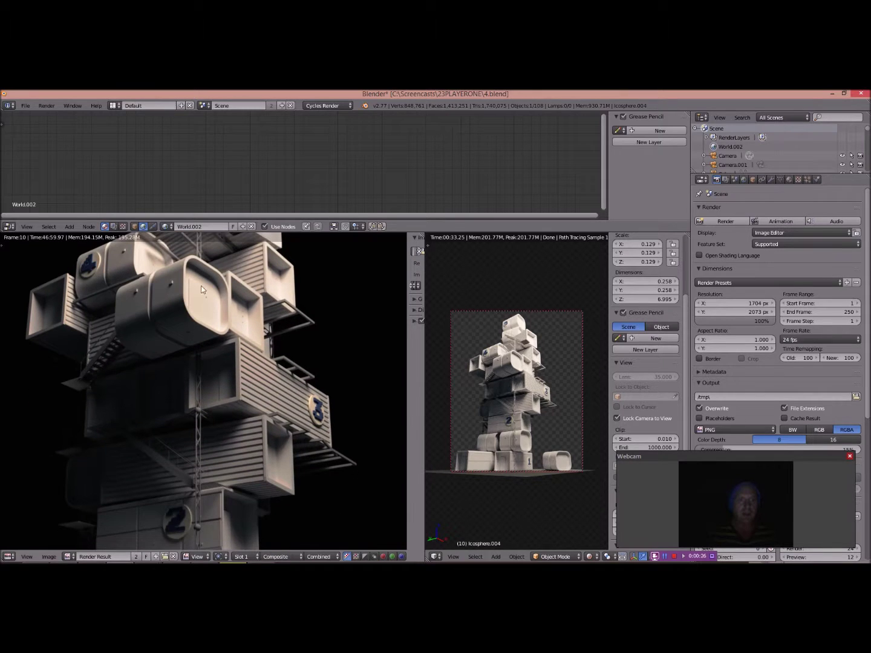
Step: Enlarge the 3D viewport over the neighbouring image and node editors and turn off Lock Camera to View
left_click_drag(426, 335, 19, 381)
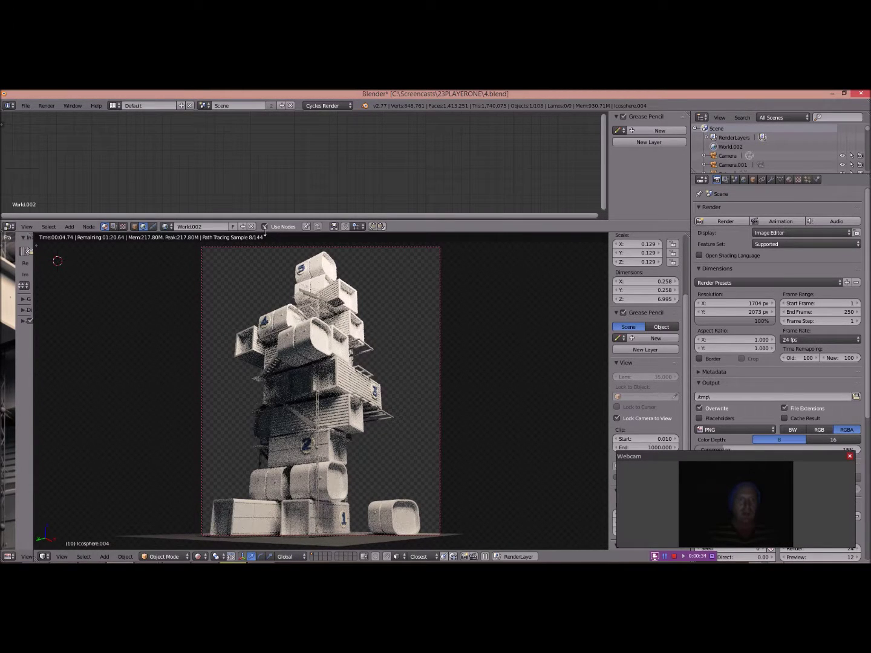
left_click_drag(271, 220, 280, 122)
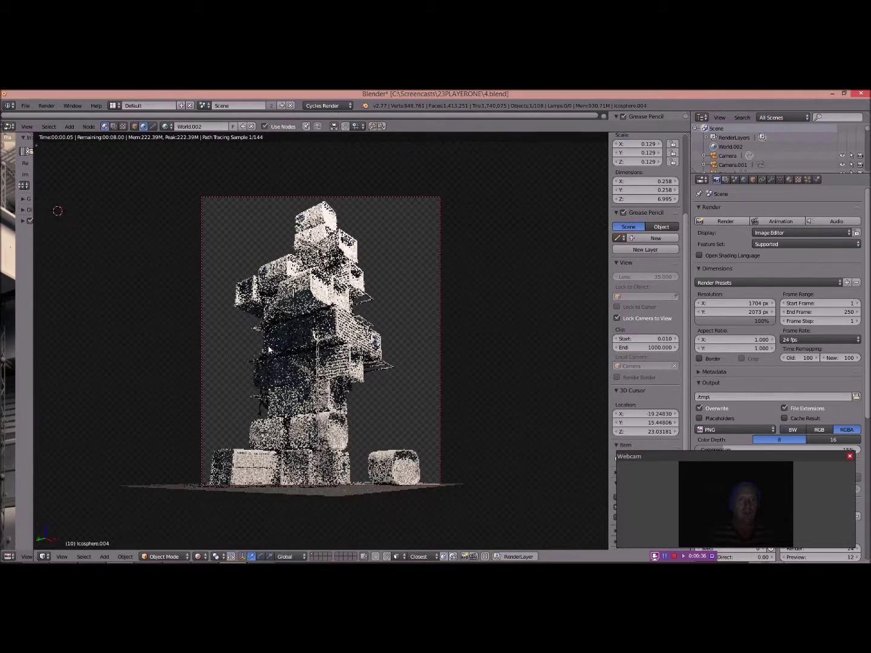
middle_click_drag(259, 350, 440, 354)
left_click(618, 319)
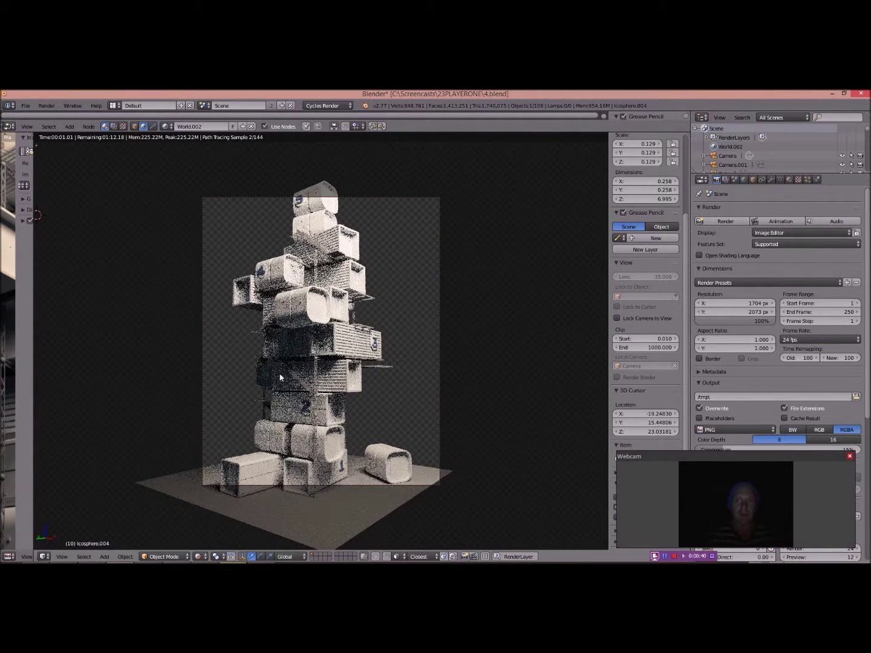
Step: Switch the 3D viewport from Rendered to Solid shading
middle_click_drag(300, 381, 344, 378)
key("KP_0")
scroll(341, 356, "up", 8)
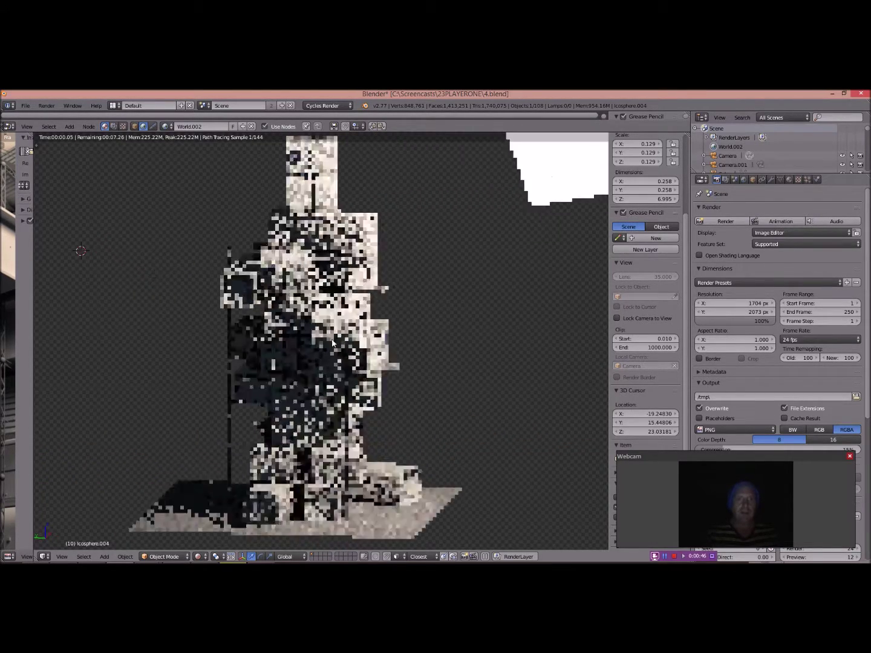
middle_click_drag(324, 327, 429, 178)
scroll(340, 313, "down", 4)
scroll(348, 269, "up", 4)
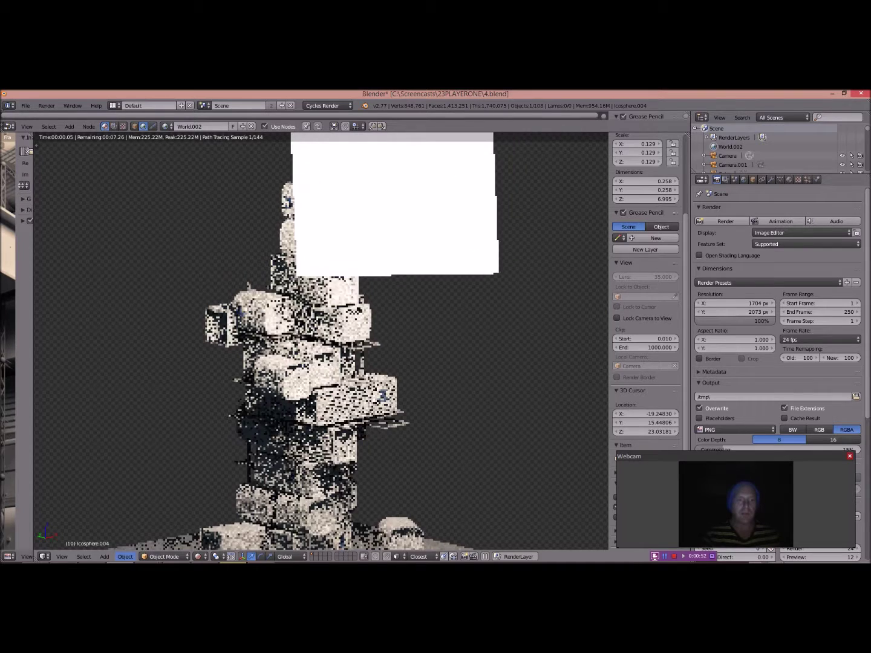
left_click(204, 557)
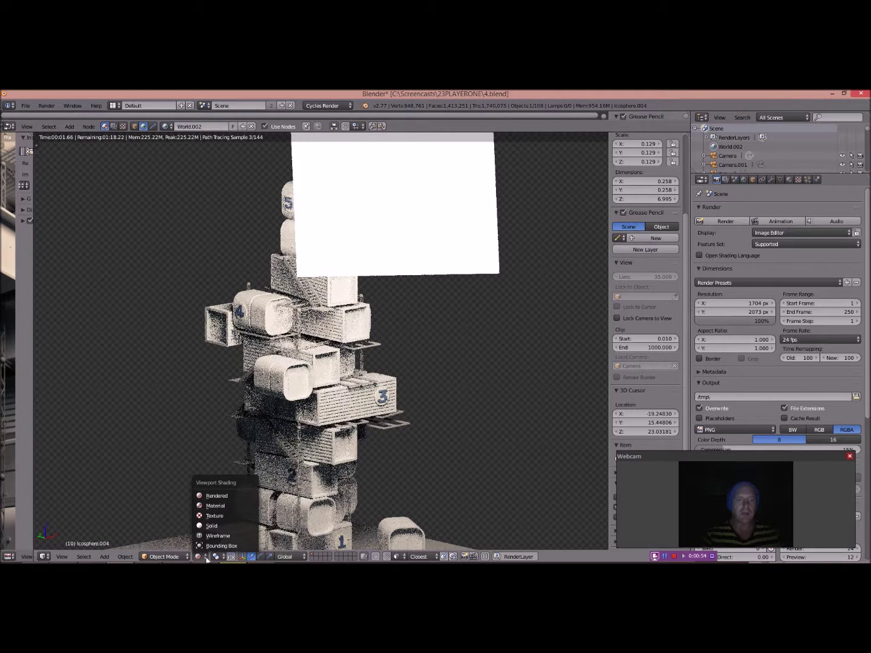
left_click(208, 526)
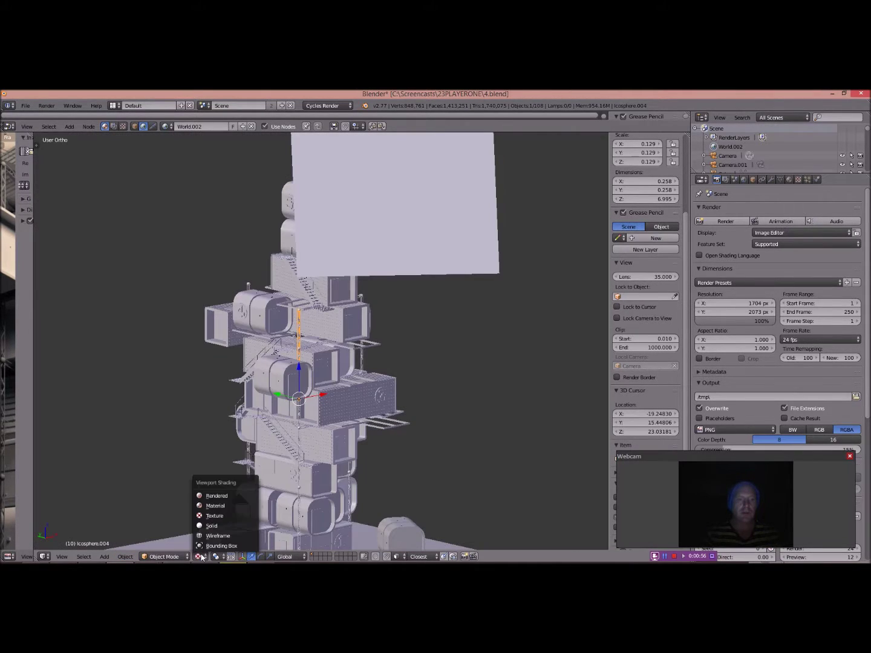
Step: Switch the 3D viewport from orthographic to perspective projection
middle_click_drag(423, 418, 297, 409)
scroll(297, 408, "up", 4)
middle_click_drag(292, 335, 156, 316, "shift")
middle_click_drag(285, 330, 303, 323)
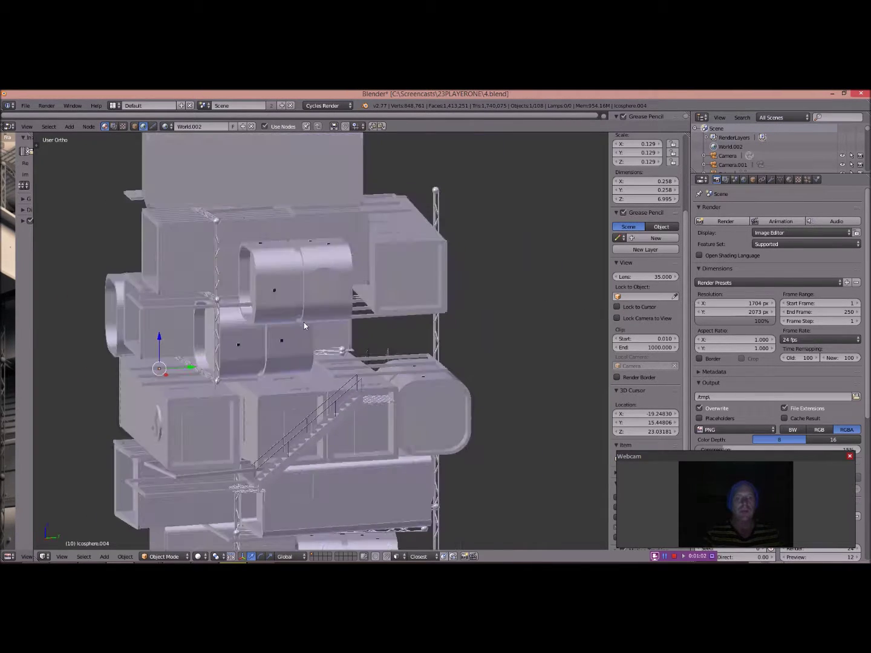
key("KP_0")
middle_click_drag(301, 362, 336, 302)
key("KP_5")
Step: Select the large rounded container protruding from the middle of the tower
scroll(332, 362, "down", 5)
middle_click_drag(252, 354, 403, 335)
scroll(353, 303, "up", 6)
right_click(342, 312)
scroll(401, 338, "down", 2)
middle_click_drag(308, 344, 367, 350)
middle_click_drag(314, 329, 354, 314)
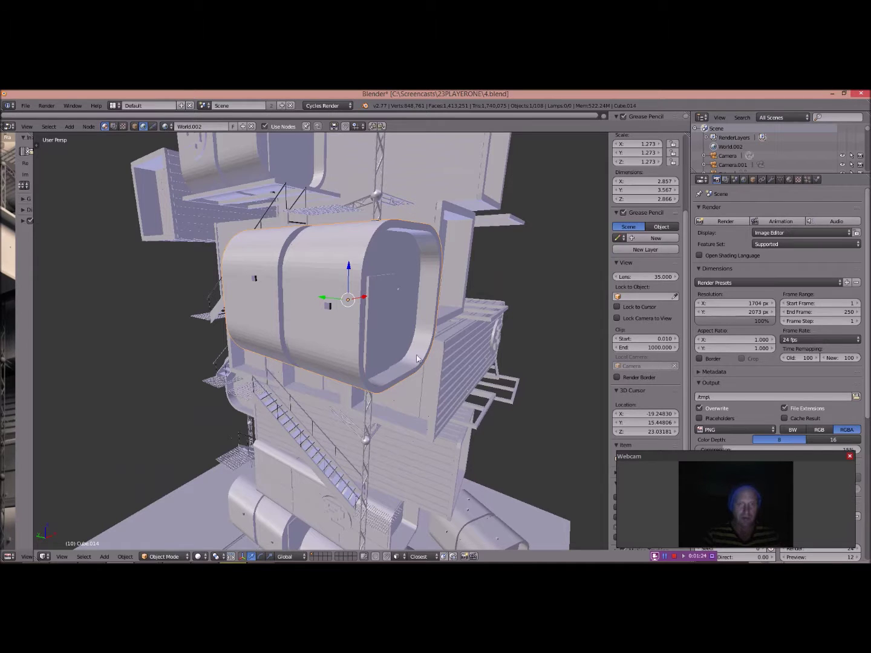
Step: Focus on the ribbed container carrying the number 3 and open its mesh in Edit Mode
right_click(453, 372)
key("KP_Decimal")
middle_click_drag(371, 385, 306, 347)
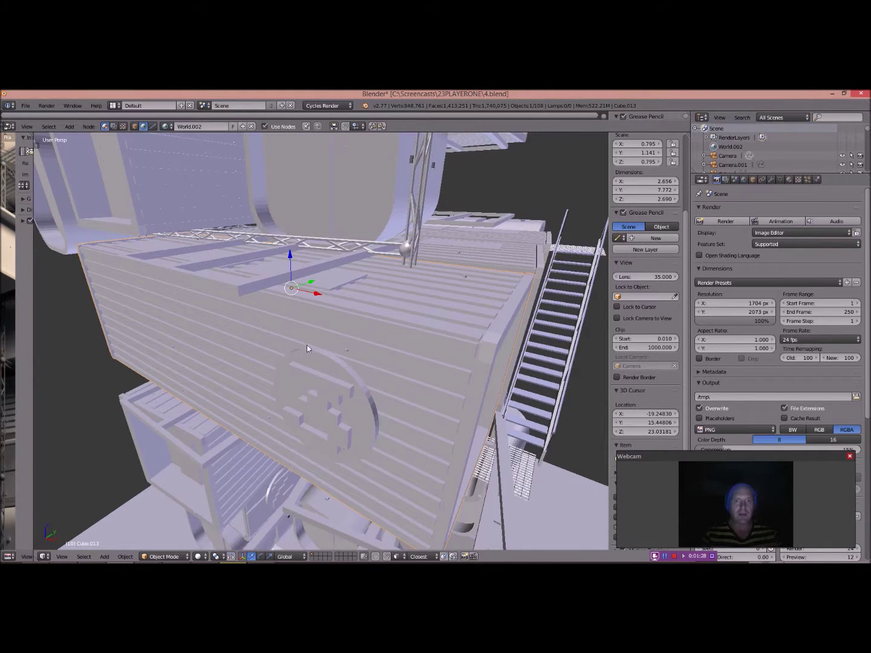
key("Tab")
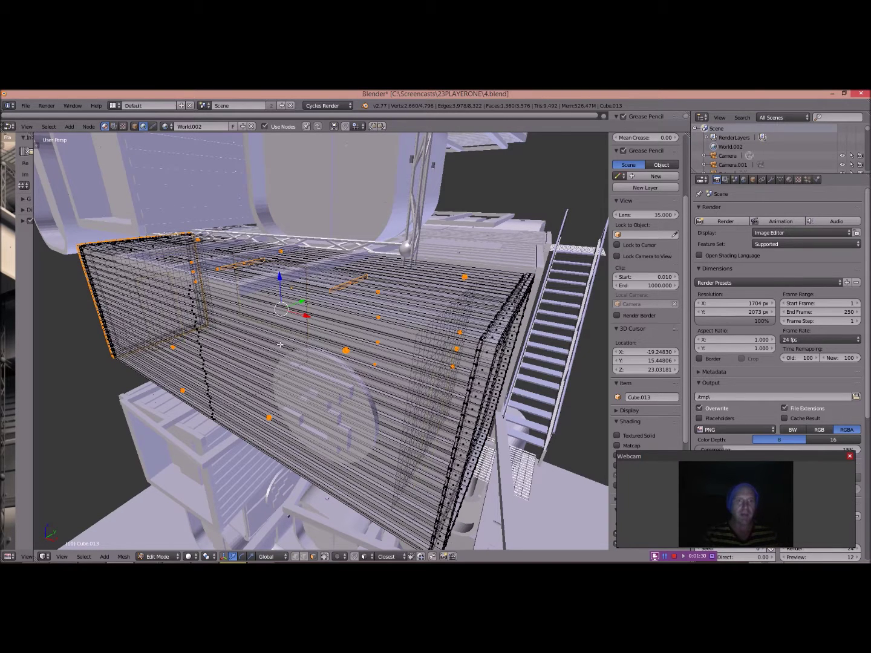
left_click(213, 557)
scroll(336, 326, "up", 6)
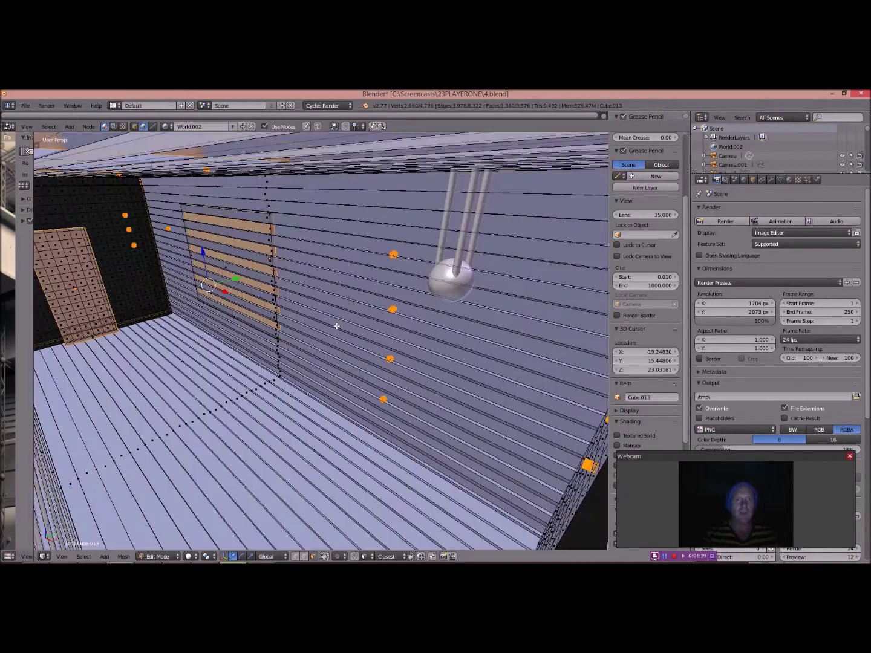
Step: Select single faces on the ribbed container's mesh and inspect its open end and corrugated side wall
scroll(336, 325, "down", 5)
middle_click_drag(324, 327, 356, 339)
middle_click_drag(236, 347, 298, 369)
right_click(256, 362)
key("KP_Decimal")
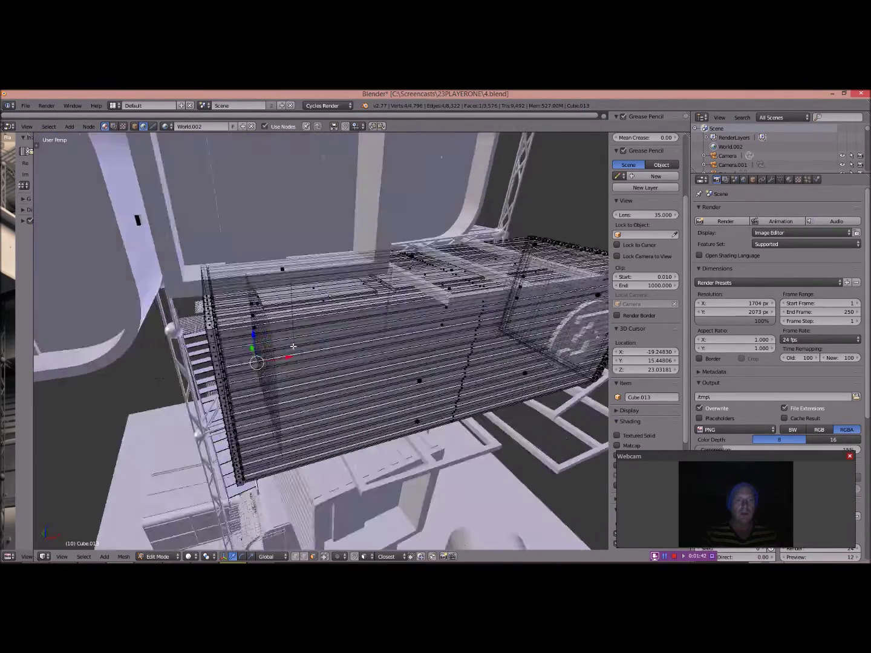
middle_click_drag(412, 329, 351, 357)
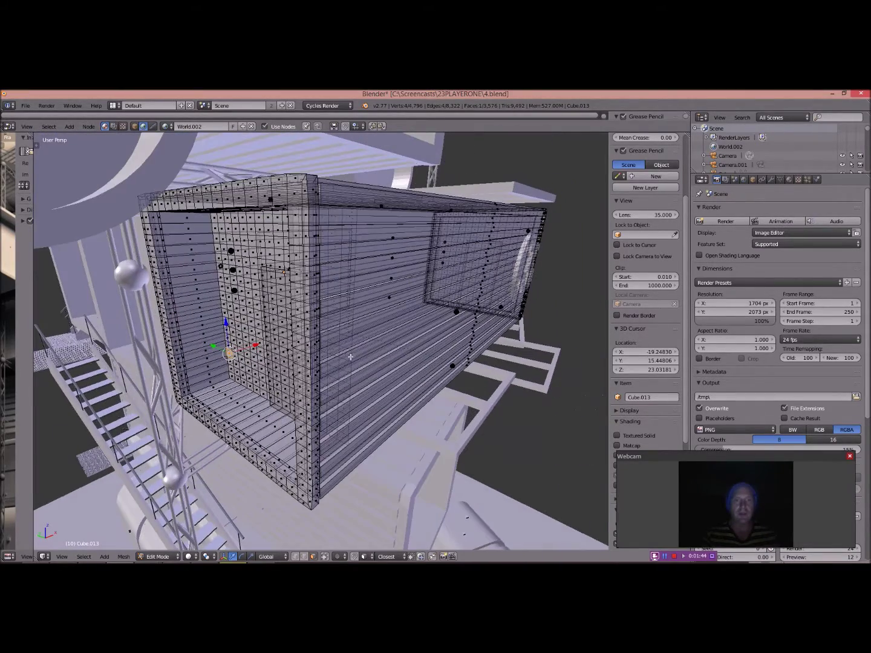
left_click(350, 428)
middle_click_drag(357, 400, 287, 371)
scroll(276, 371, "up", 3)
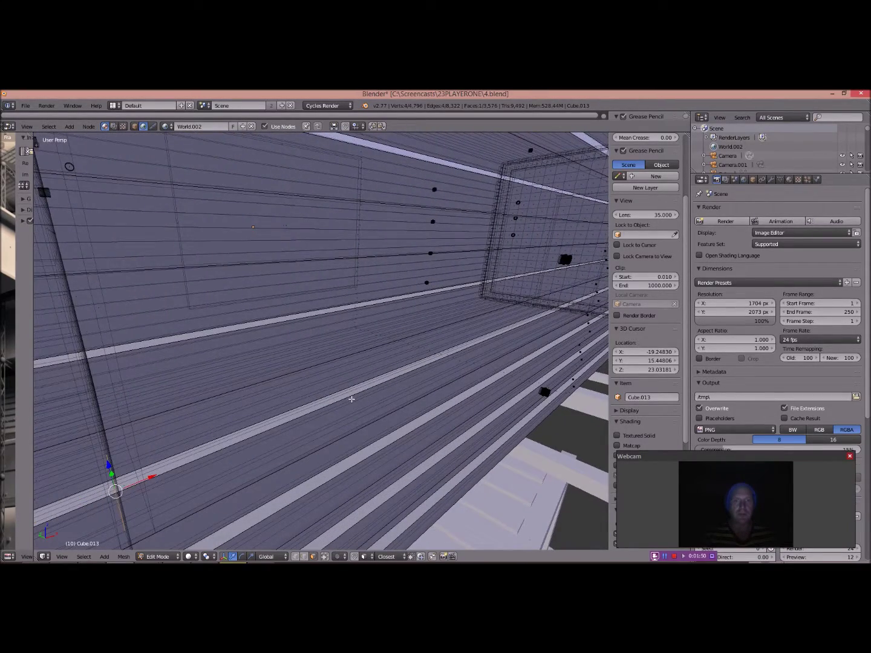
scroll(305, 472, "down", 6)
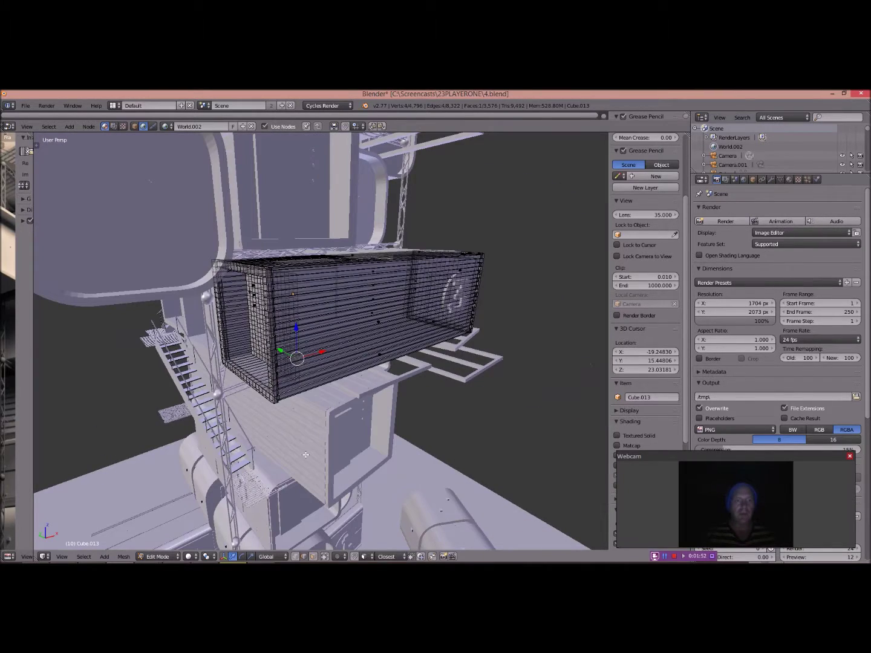
Step: Leave the ribbed container's mesh, focus on the large rounded container beside it and open that mesh in Edit Mode
key("Tab")
right_click(158, 270)
key("KP_Decimal")
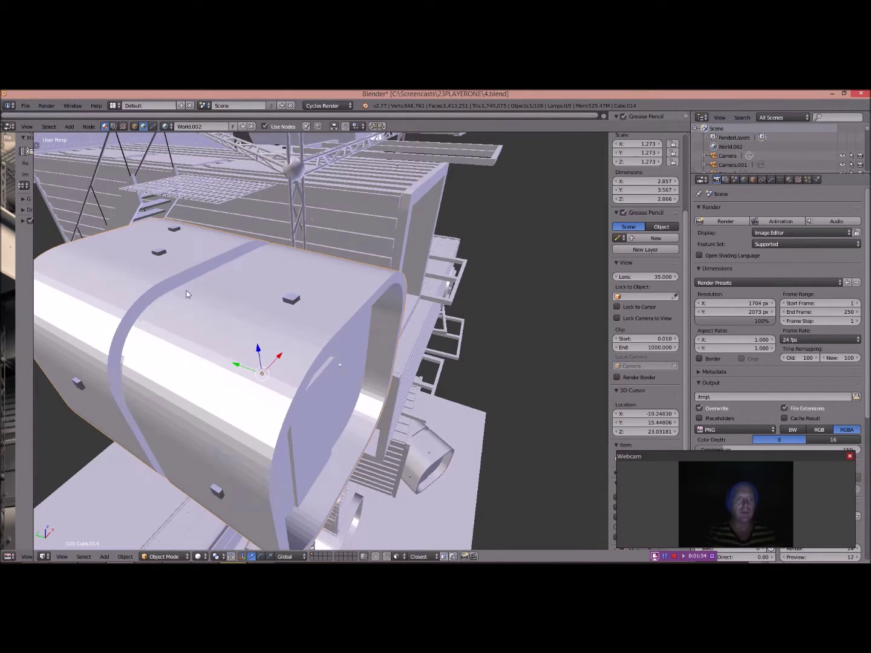
key("Tab")
Step: Inspect the rounded container's mesh in face selection mode, picking faces on its shell and around its open end
middle_click_drag(203, 297, 235, 323)
right_click(304, 363)
middle_click_drag(289, 324, 270, 329)
left_click(313, 556)
right_click(164, 256)
middle_click_drag(164, 256, 170, 242)
right_click(171, 241, "alt")
right_click(304, 259)
middle_click_drag(286, 222, 169, 344)
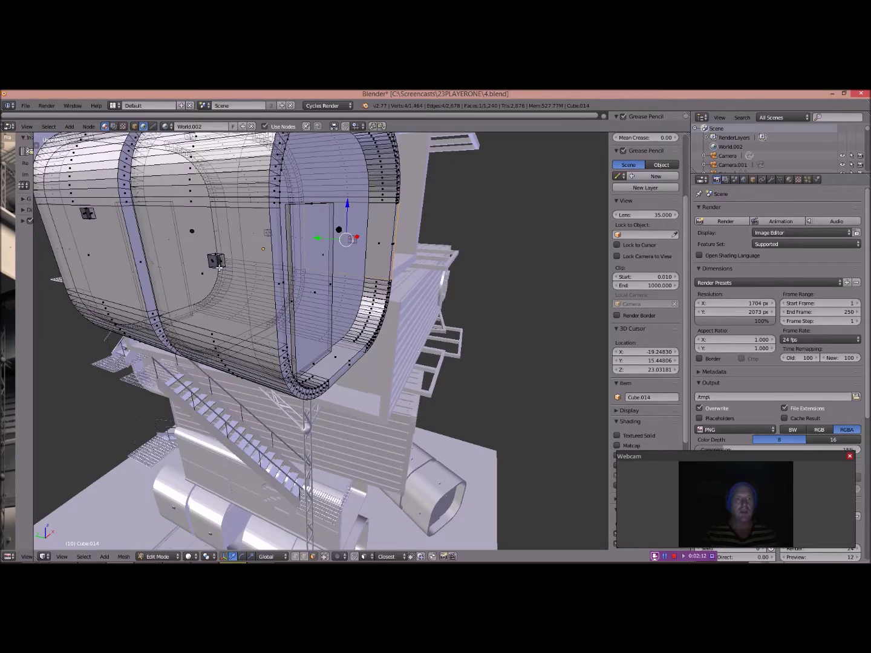
middle_click_drag(213, 261, 256, 349)
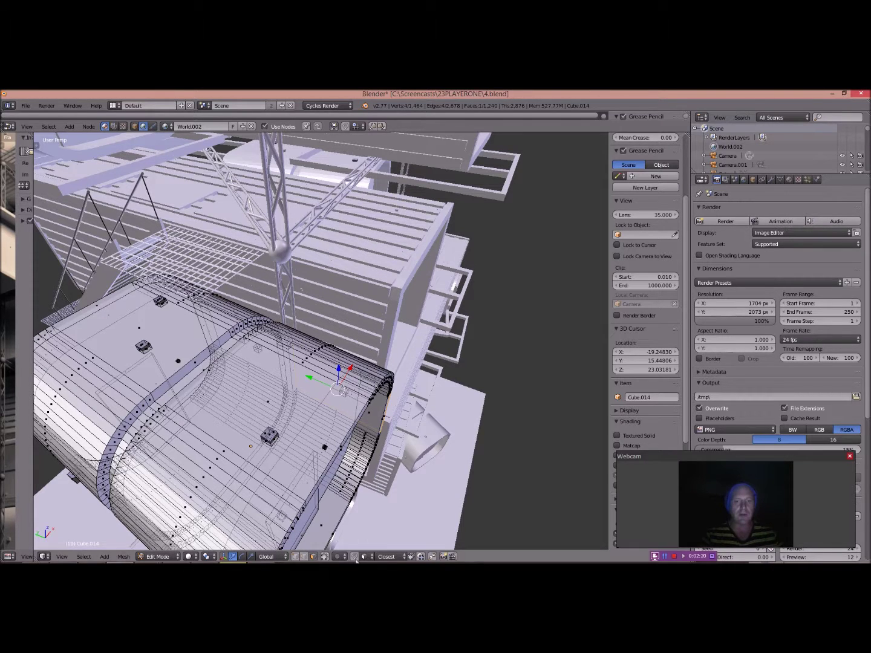
Step: Return the rounded container to Object Mode and view the available snap element options
key("Tab")
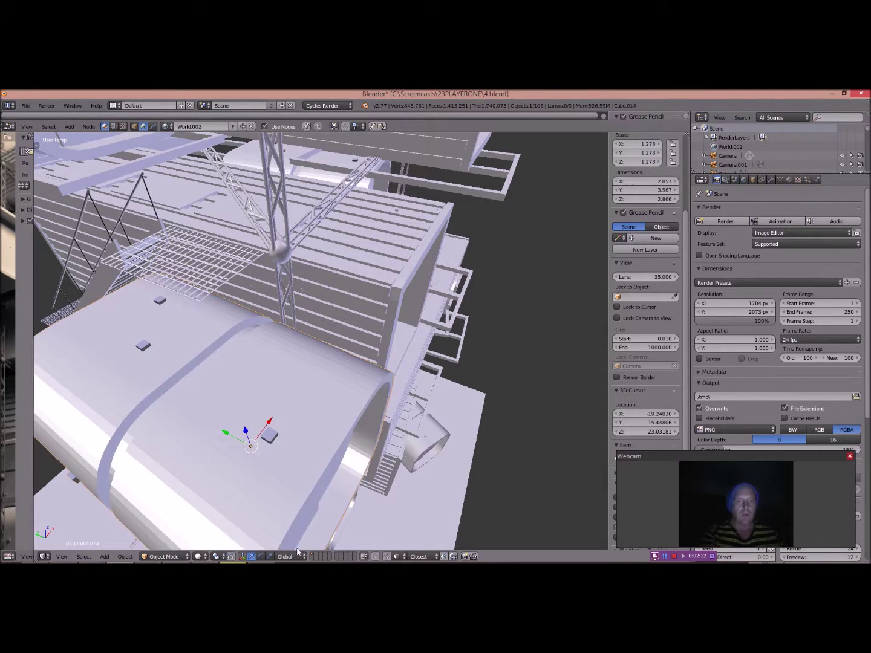
left_click(403, 557)
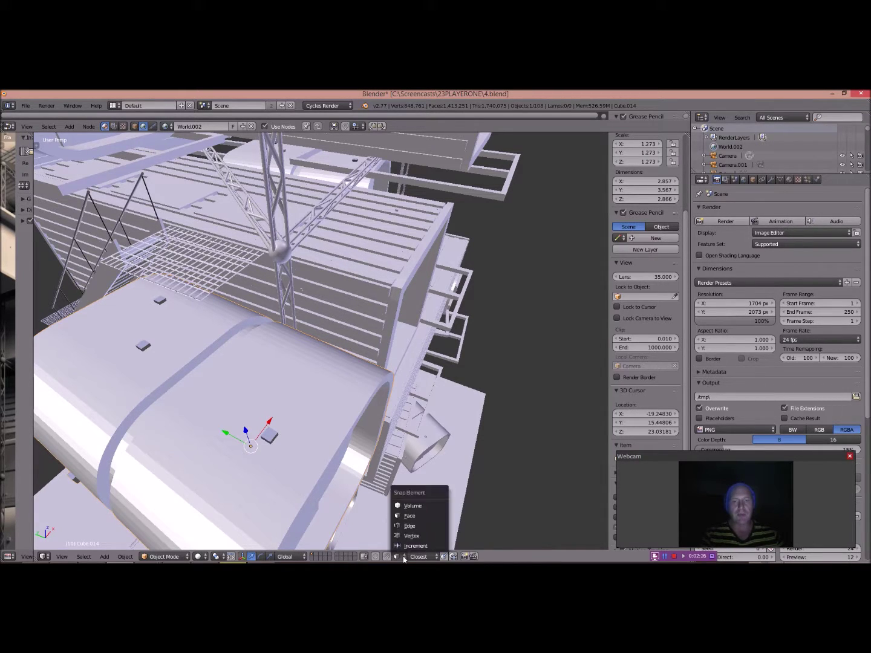
left_click(544, 502)
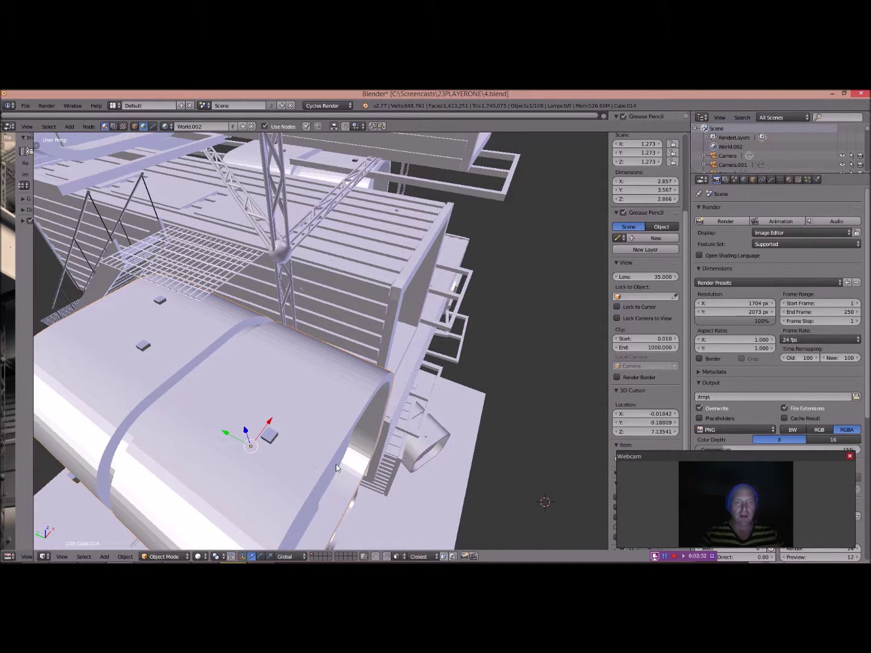
Step: Examine the container stack, stairs, platforms and truss columns from all sides and from above
scroll(151, 326, "down", 6)
scroll(161, 321, "up", 3)
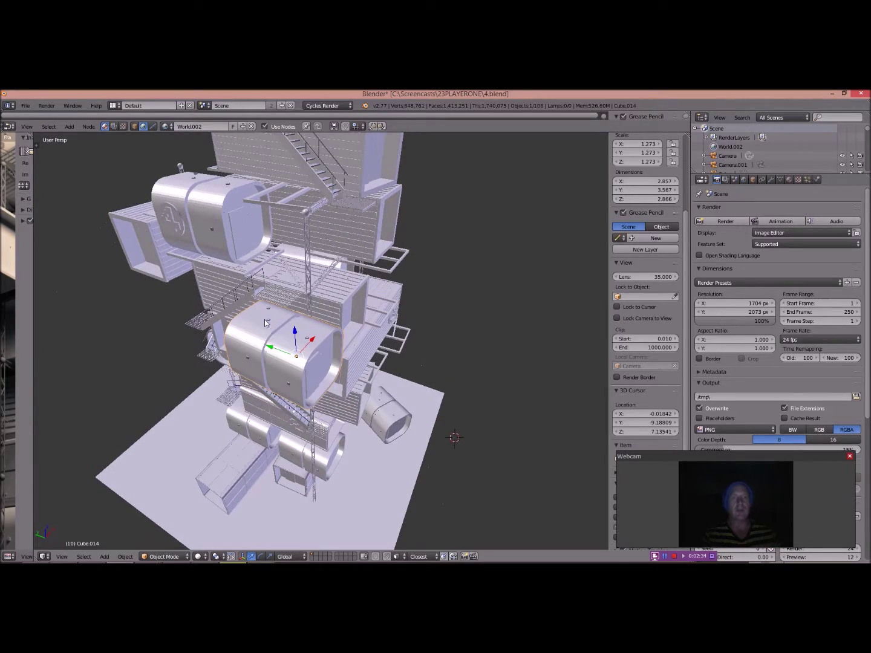
middle_click_drag(288, 351, 325, 239)
scroll(315, 308, "up", 4)
scroll(316, 303, "up", 3)
middle_click_drag(316, 177, 332, 276)
scroll(258, 251, "down", 2)
scroll(340, 268, "down", 3)
scroll(318, 325, "up", 6)
middle_click_drag(318, 324, 274, 331)
scroll(347, 324, "down", 8)
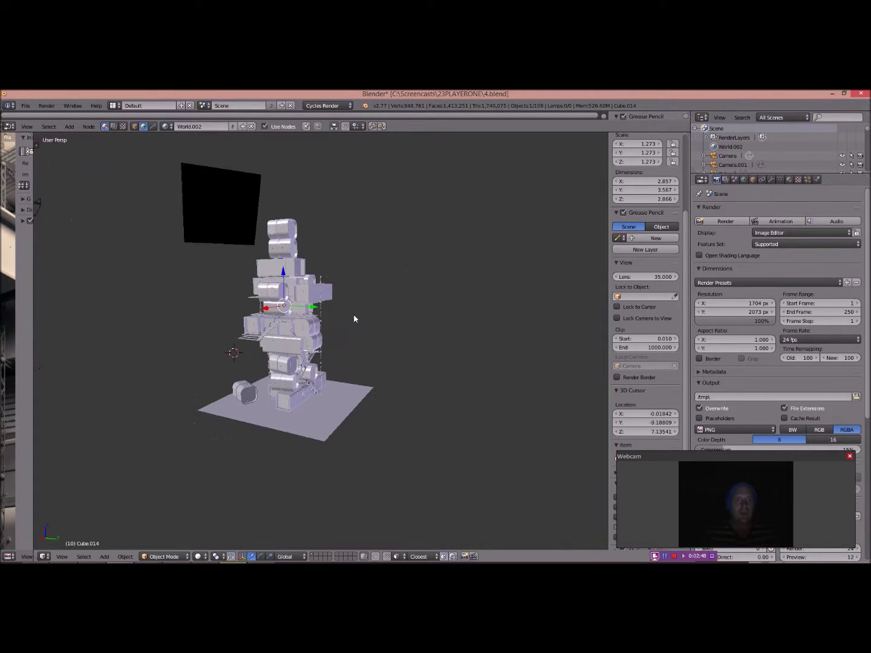
middle_click_drag(354, 319, 255, 327)
scroll(281, 342, "up", 5)
middle_click_drag(254, 387, 340, 383)
middle_click_drag(308, 342, 286, 339)
scroll(302, 341, "up", 5)
scroll(287, 340, "down", 5)
middle_click_drag(284, 257, 365, 307)
middle_click_drag(325, 343, 312, 349)
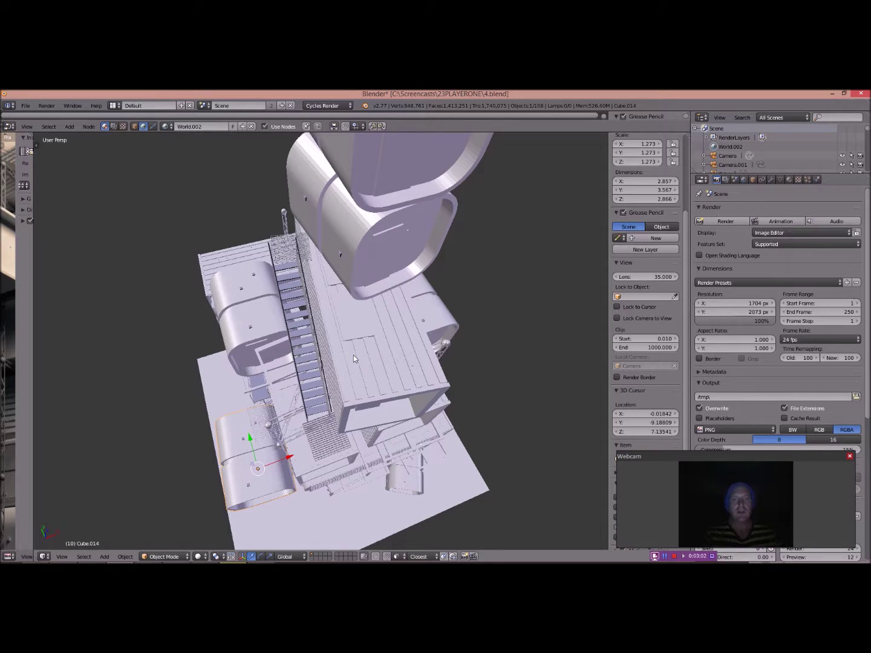
middle_click_drag(342, 314, 317, 304)
scroll(305, 306, "down", 5)
scroll(330, 305, "up", 3)
Step: Rotate the topmost rounded container about the global Z axis
right_click(325, 239)
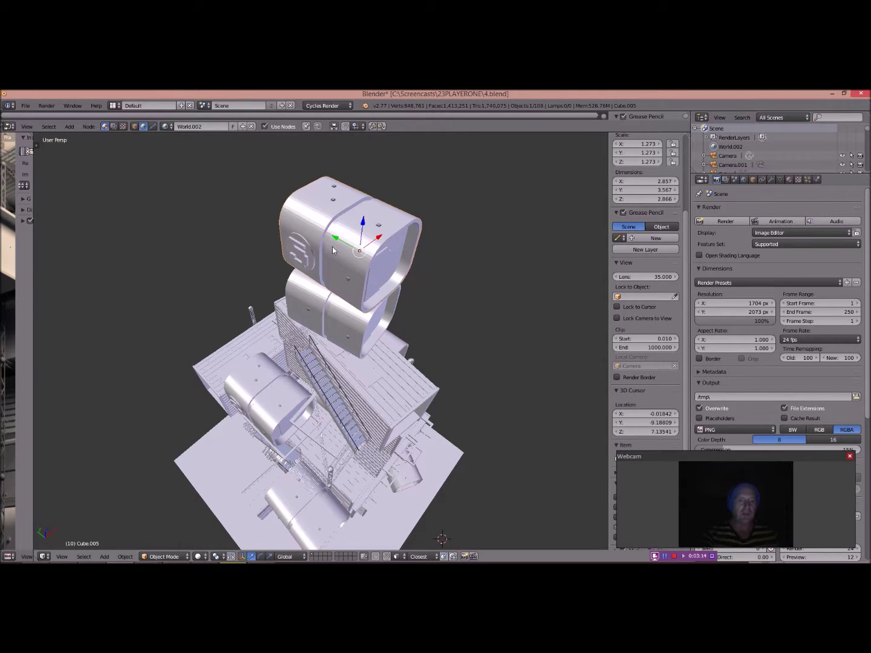
key("r")
key("z")
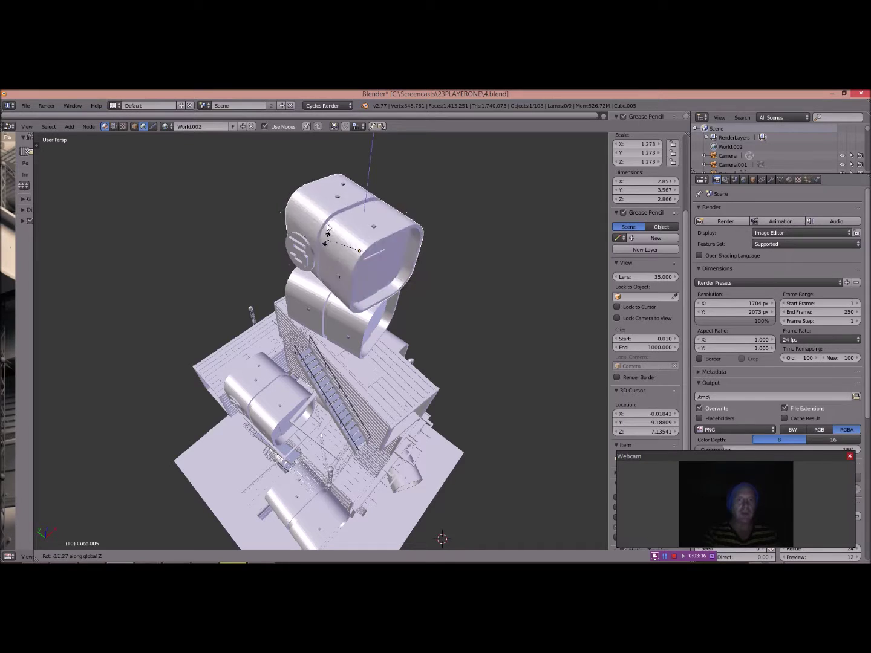
left_click(301, 274)
Step: Select the raised number on the side of the upper rounded container
middle_click_drag(278, 375, 302, 309)
middle_click_drag(278, 353, 256, 325)
right_click(255, 323)
scroll(223, 339, "up", 5)
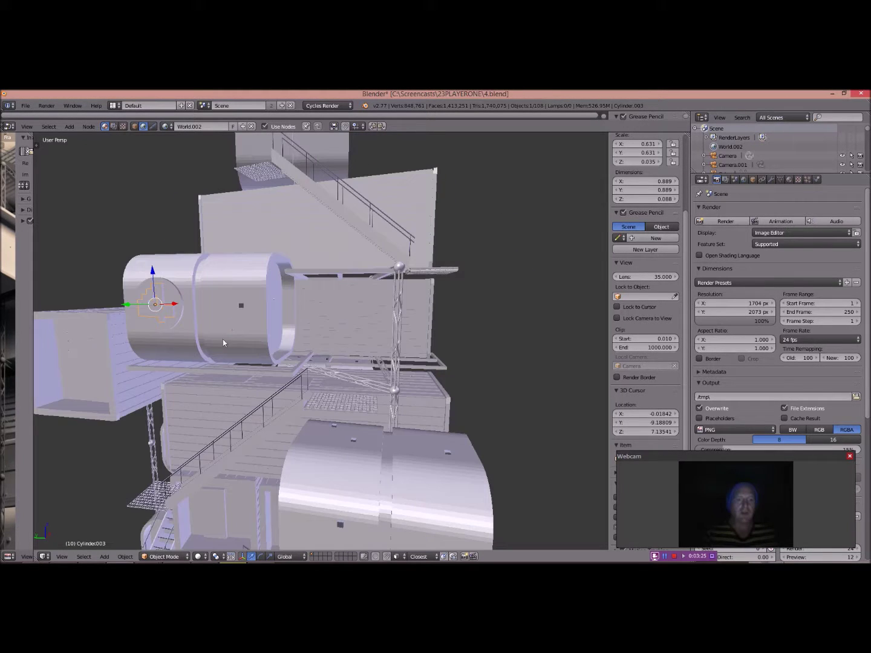
Step: Switch the 3D viewport to Material shading and view the coloured numbers near the tower's base
left_click(200, 557)
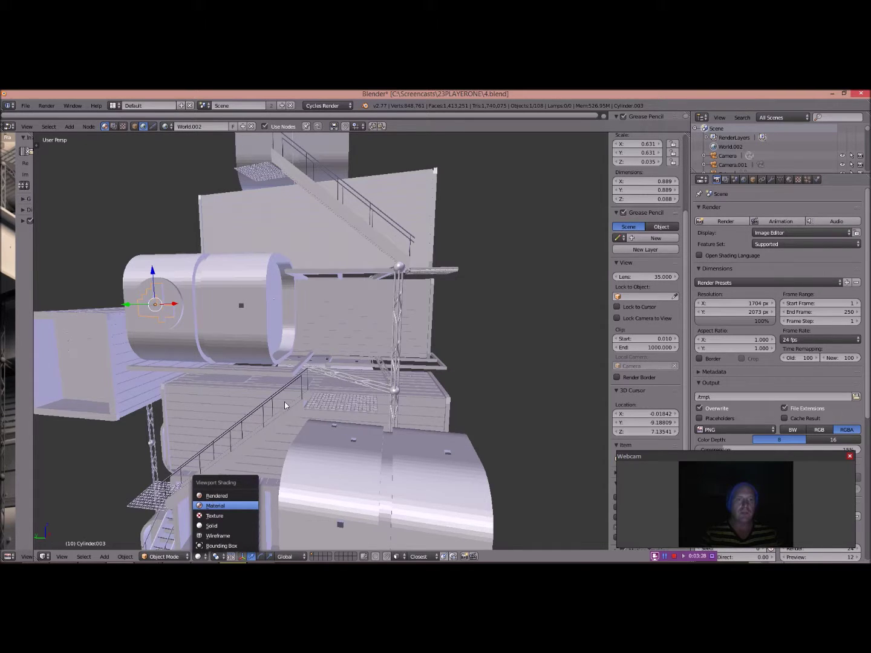
scroll(284, 388, "down", 8)
middle_click_drag(246, 356, 242, 382)
scroll(263, 395, "up", 4)
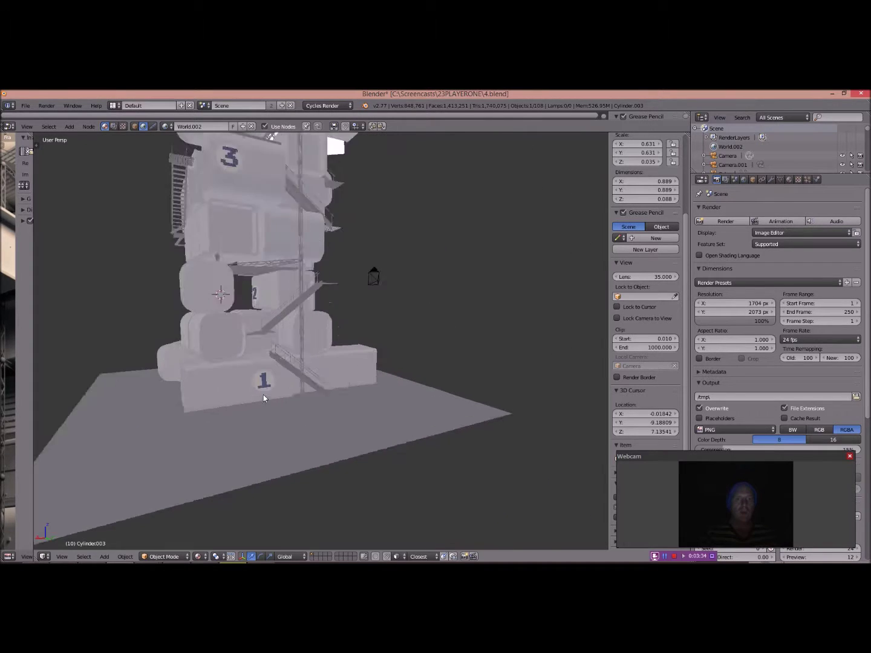
Step: Examine the numbers 1 and 2 on the lower containers and the stairs near the tower's base
scroll(263, 395, "up", 3)
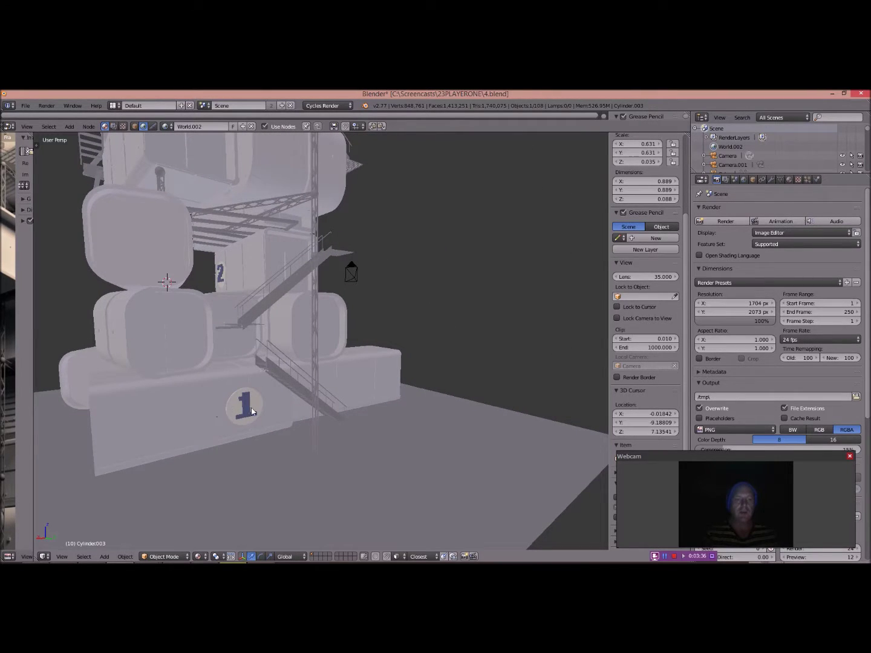
scroll(251, 400, "up", 4)
scroll(178, 425, "down", 8)
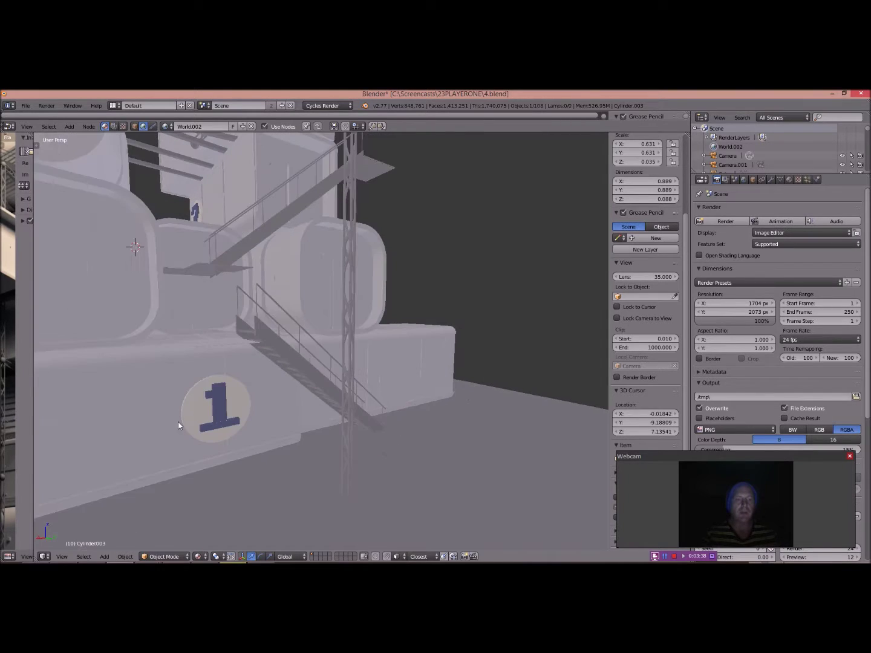
middle_click_drag(259, 361, 230, 369)
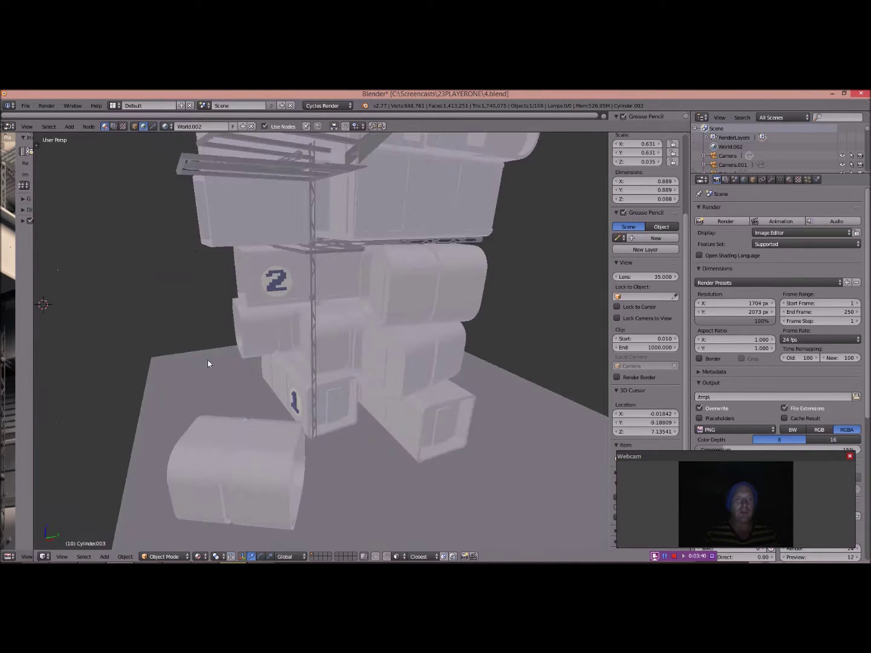
scroll(218, 356, "down", 5)
middle_click_drag(320, 328, 266, 367)
Step: Examine the roof frames, stairs and platforms around the containers numbered 3 and 4 from several sides
scroll(255, 341, "up", 6)
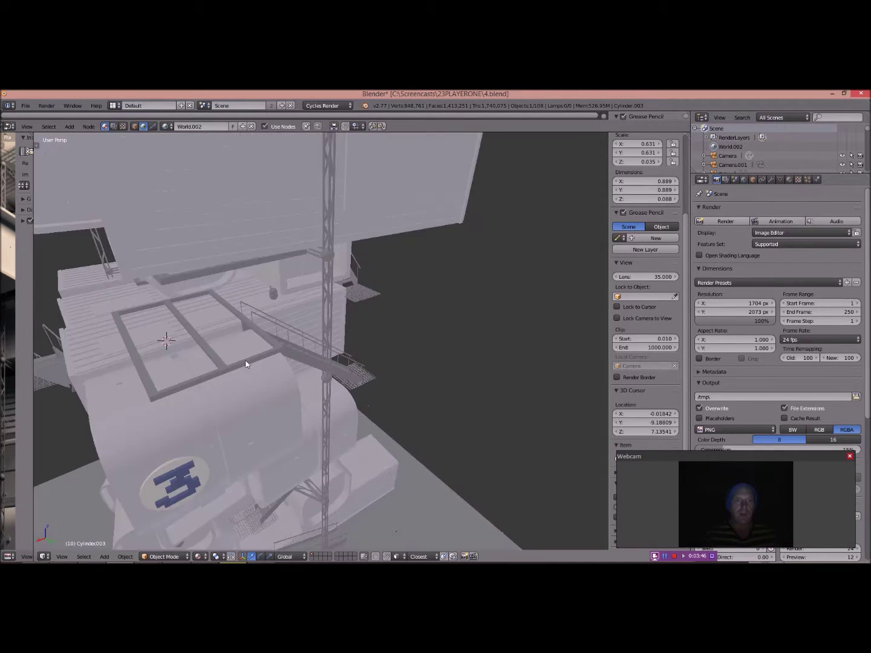
middle_click_drag(199, 313, 264, 302)
scroll(245, 276, "down", 2)
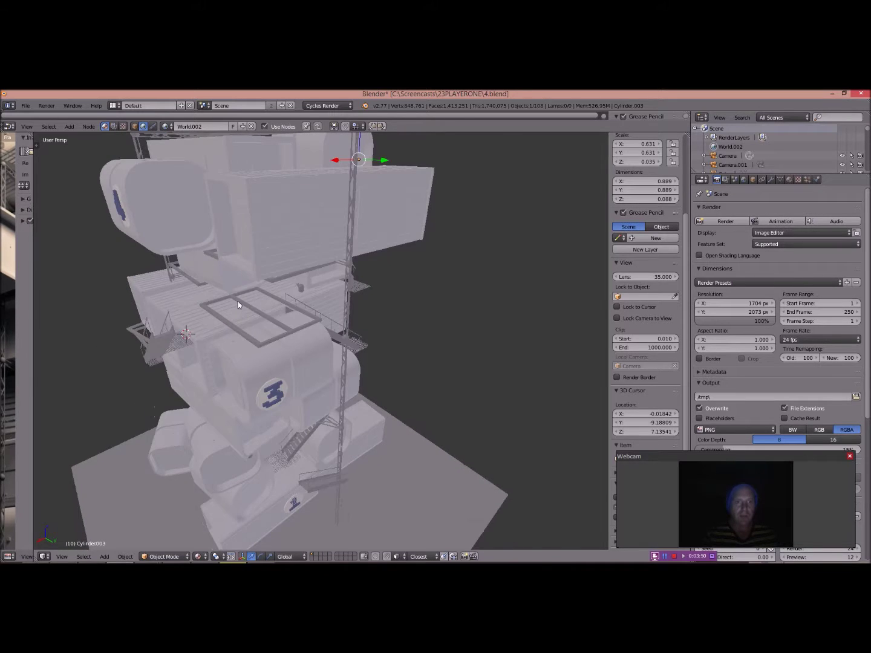
scroll(248, 318, "up", 3)
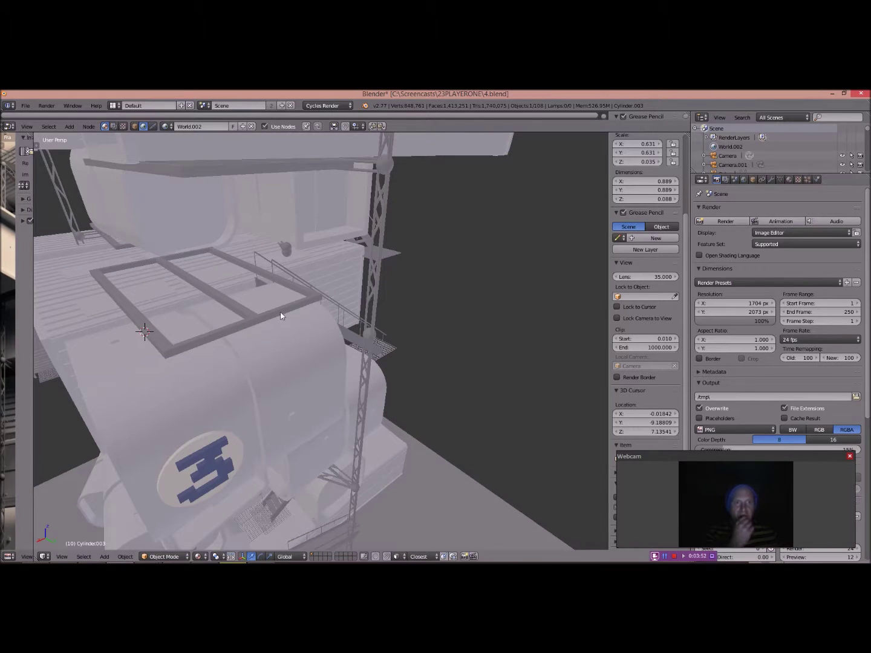
middle_click_drag(144, 290, 186, 285)
scroll(187, 285, "down", 4)
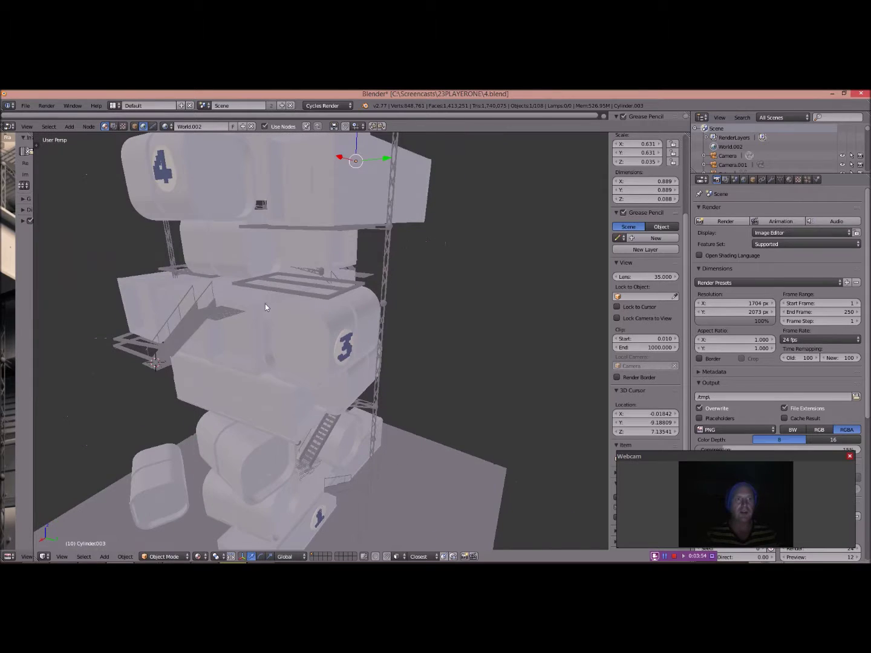
middle_click_drag(265, 307, 250, 302)
middle_click_drag(243, 233, 334, 220)
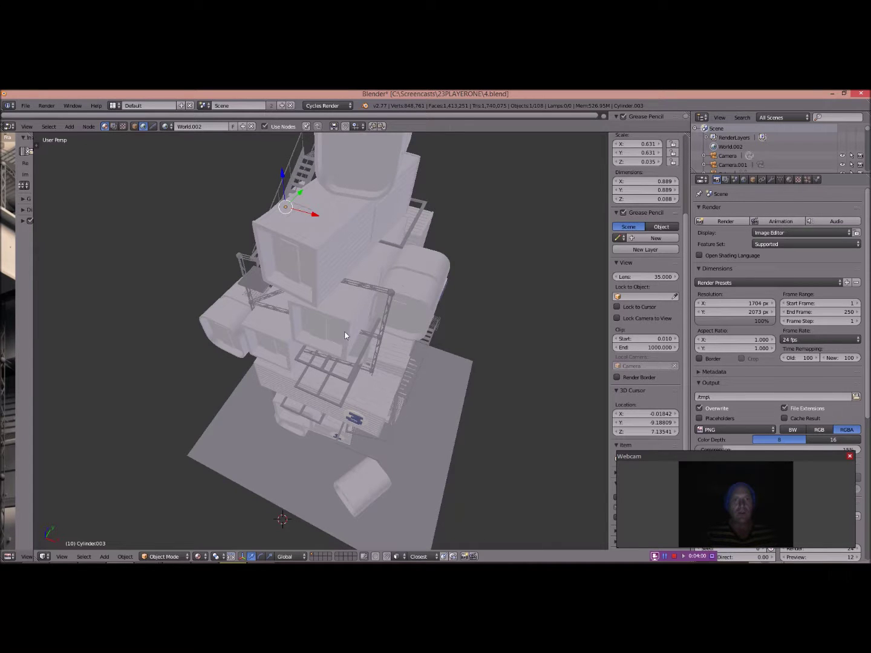
Step: Select the large white light plane beside the tower and show its Emission material settings
middle_click_drag(320, 420, 394, 373)
right_click(283, 234)
mouse_move(283, 234)
middle_mouse_down()
mouse_move(233, 288)
mouse_move(290, 297)
mouse_move(224, 289)
mouse_move(306, 306)
mouse_move(240, 183)
mouse_move(257, 218)
mouse_move(286, 231)
middle_mouse_up()
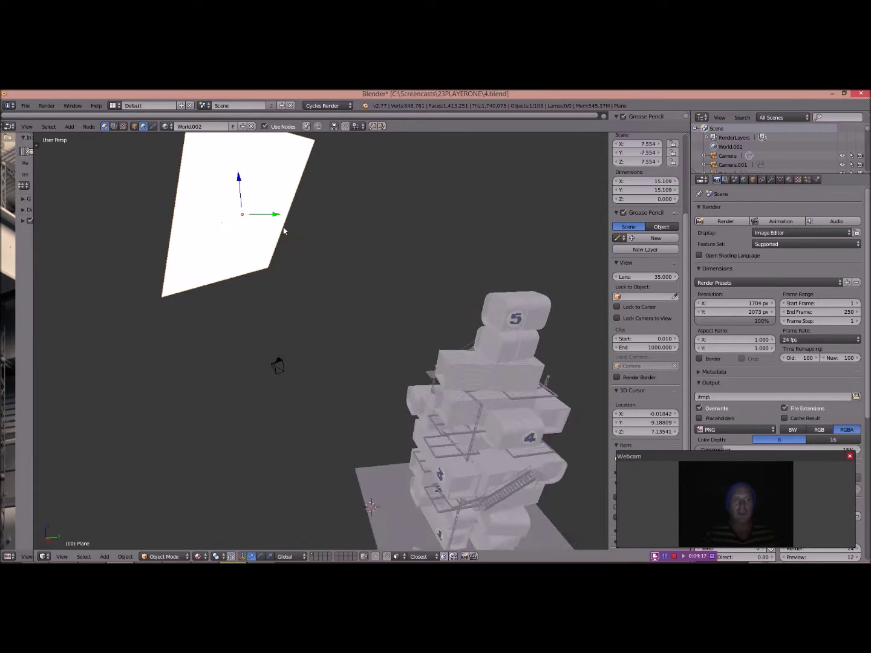
left_click(744, 180)
left_click(789, 180)
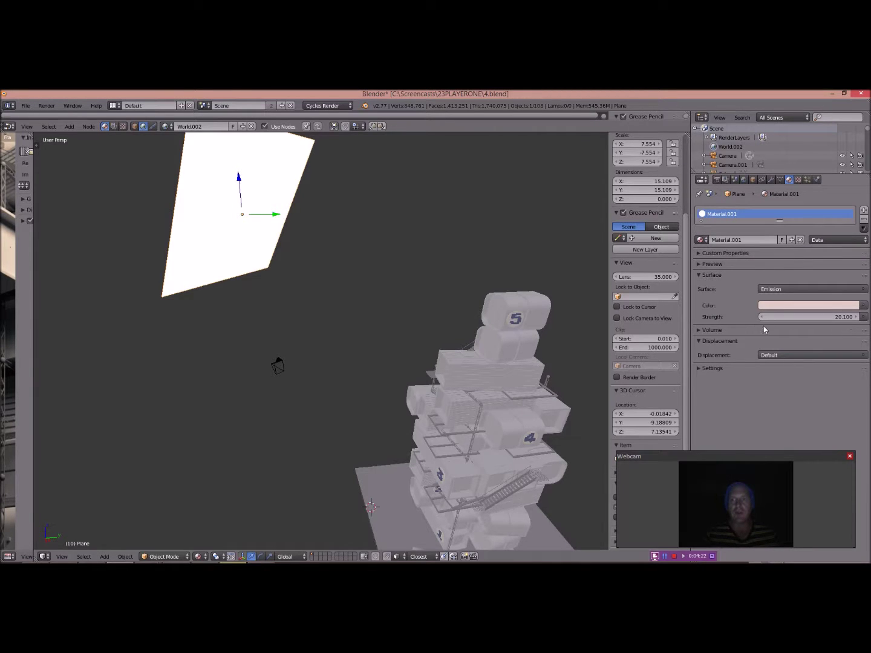
Step: Switch the 3D viewport to Rendered shading and examine the plane's light and shadows on the tower from different sides
middle_click_drag(395, 307, 348, 308)
scroll(349, 307, "up", 2)
left_click(203, 557)
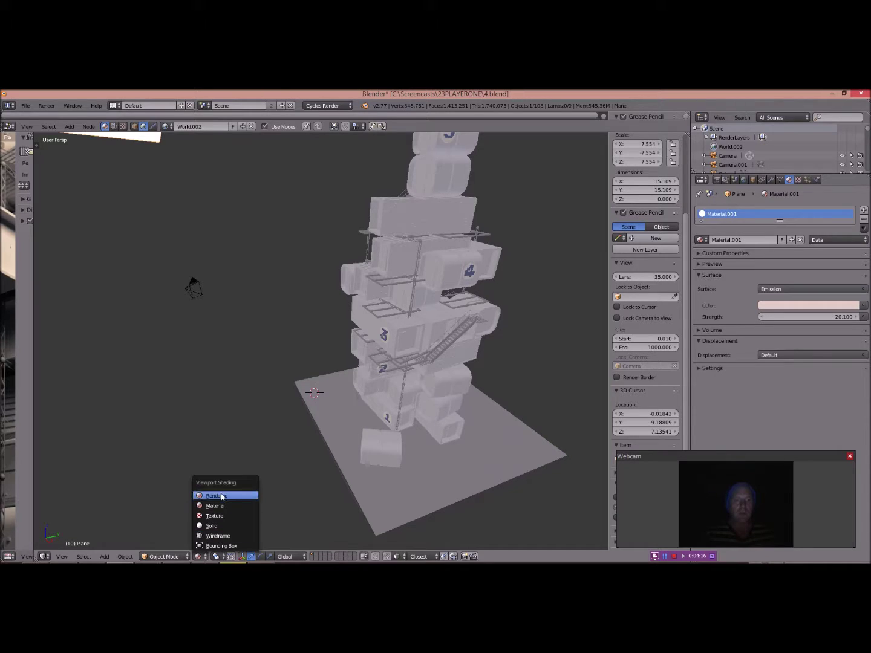
left_click(237, 495)
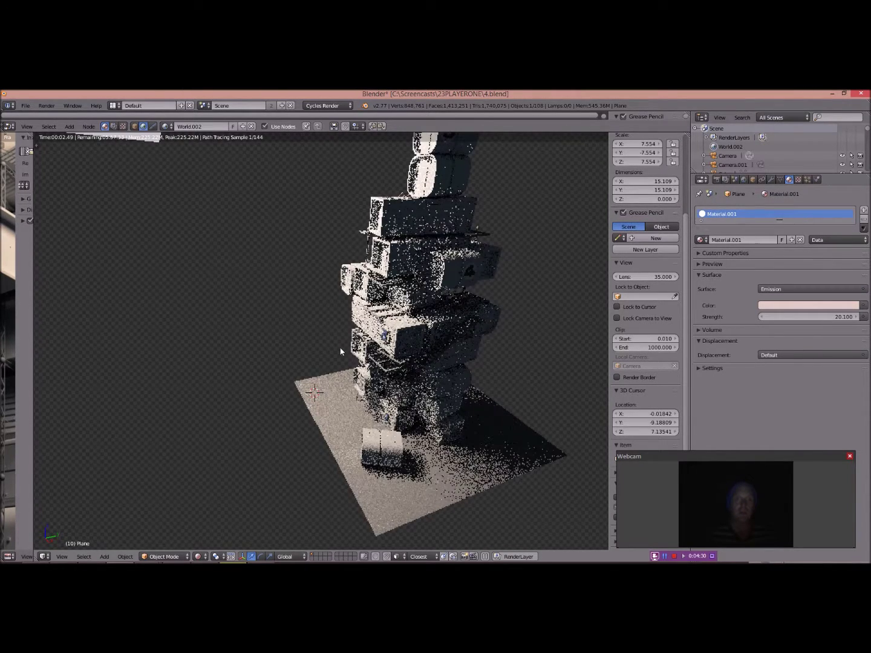
middle_click_drag(385, 315, 291, 366, "shift")
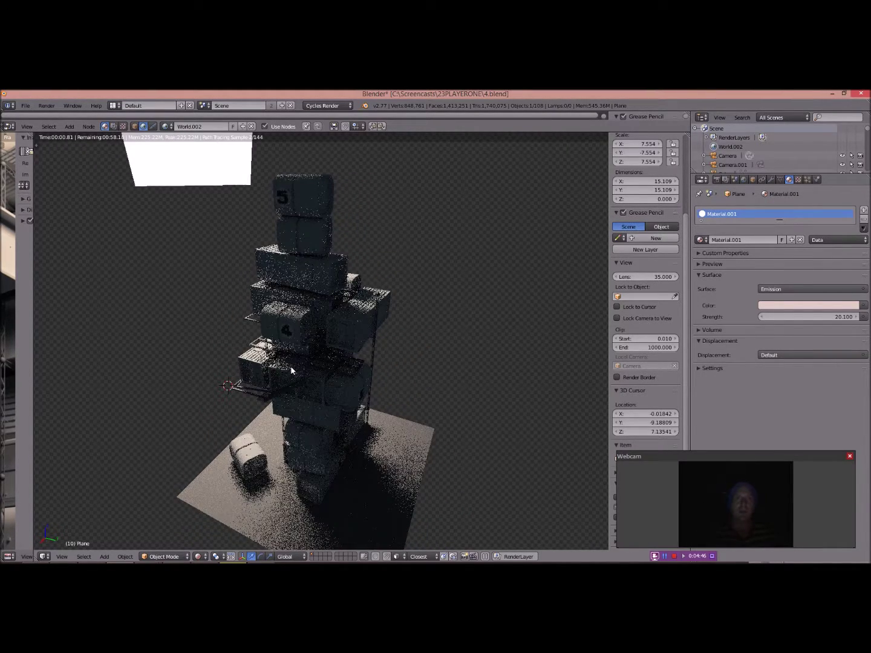
middle_click_drag(298, 360, 361, 382)
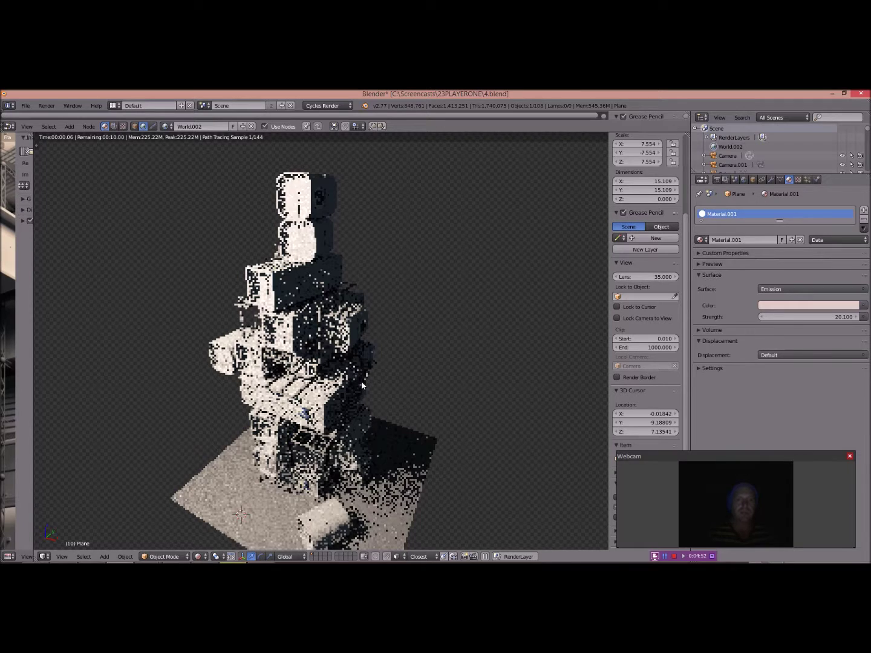
middle_click_drag(290, 352, 338, 351)
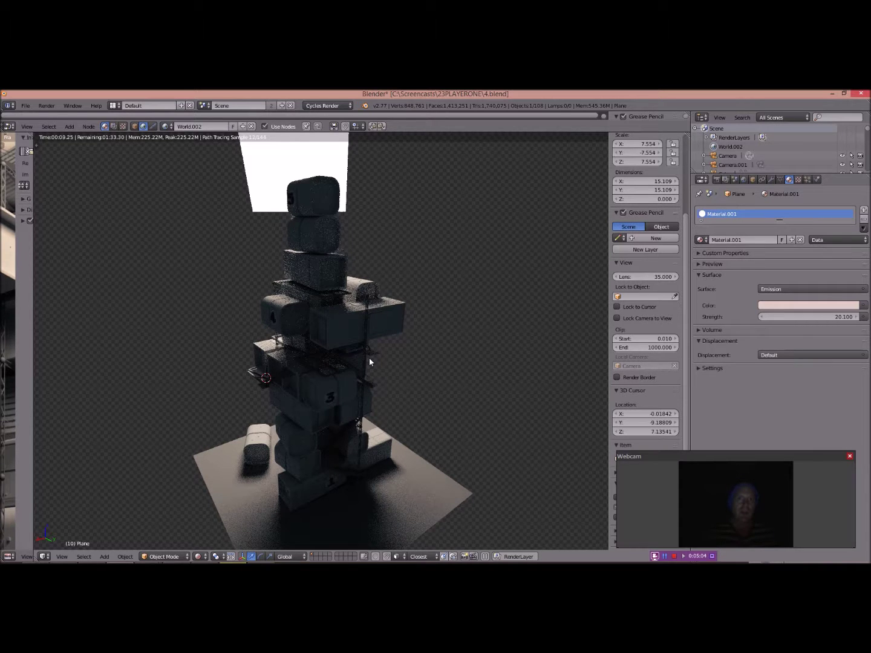
middle_click_drag(338, 358, 370, 362)
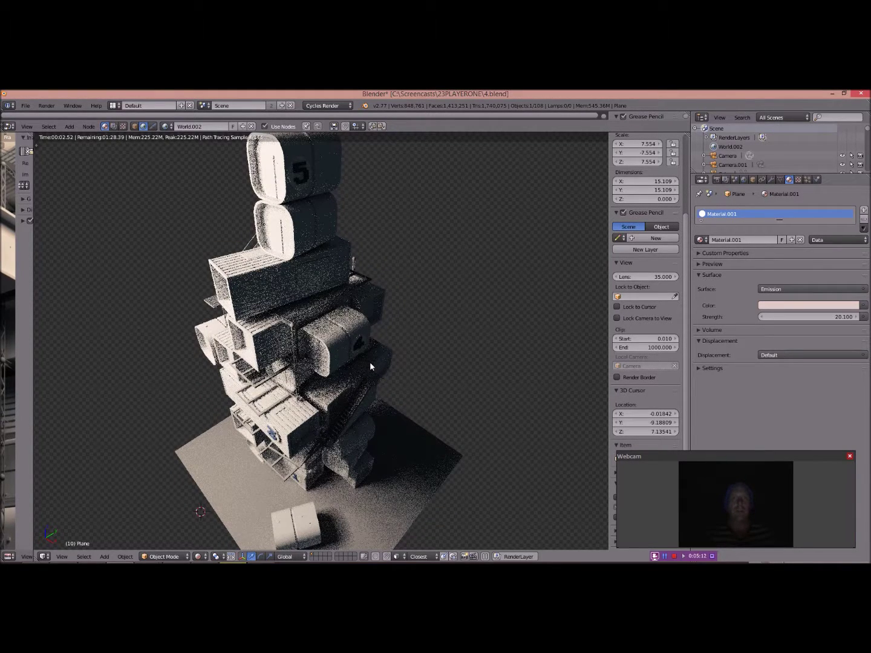
middle_click_drag(370, 362, 390, 359)
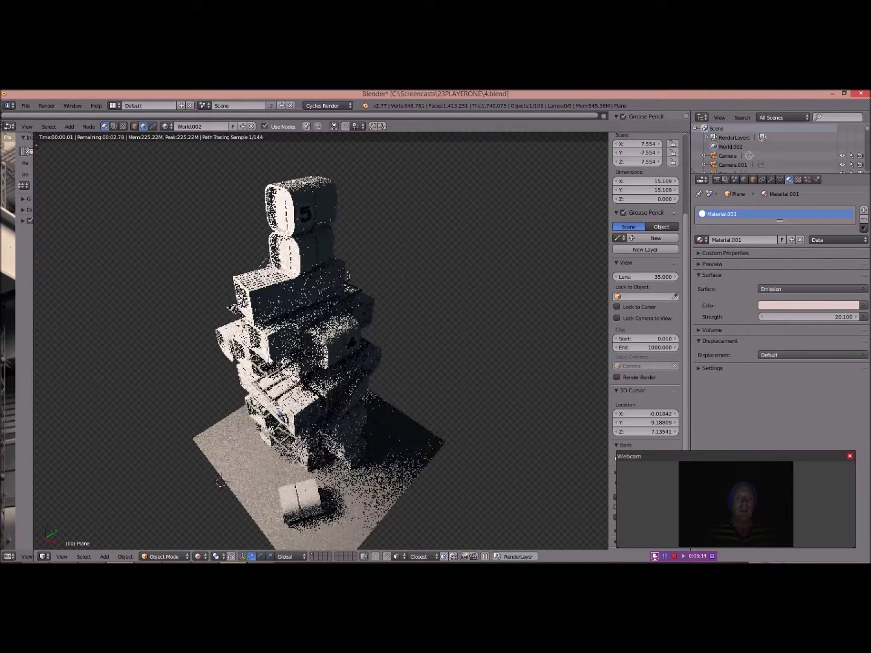
middle_click_drag(275, 357, 279, 370, "shift")
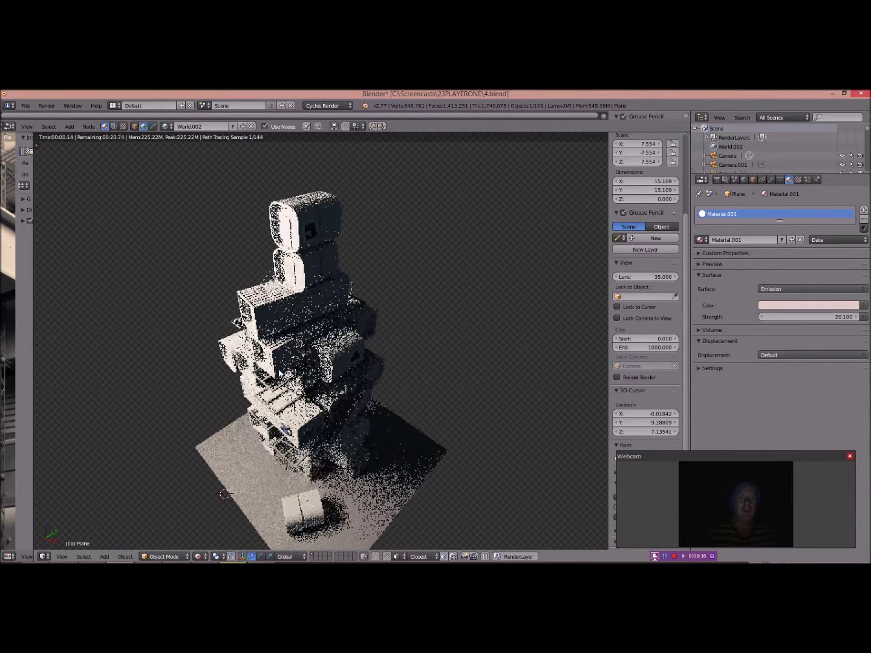